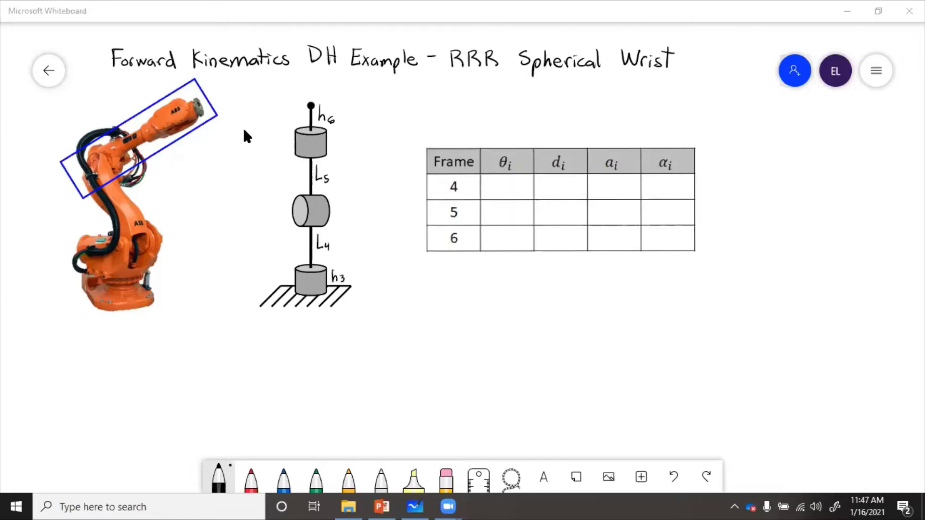
Step: Write the heading 'Procedure' below the robot image and underline it
left_click(303, 287)
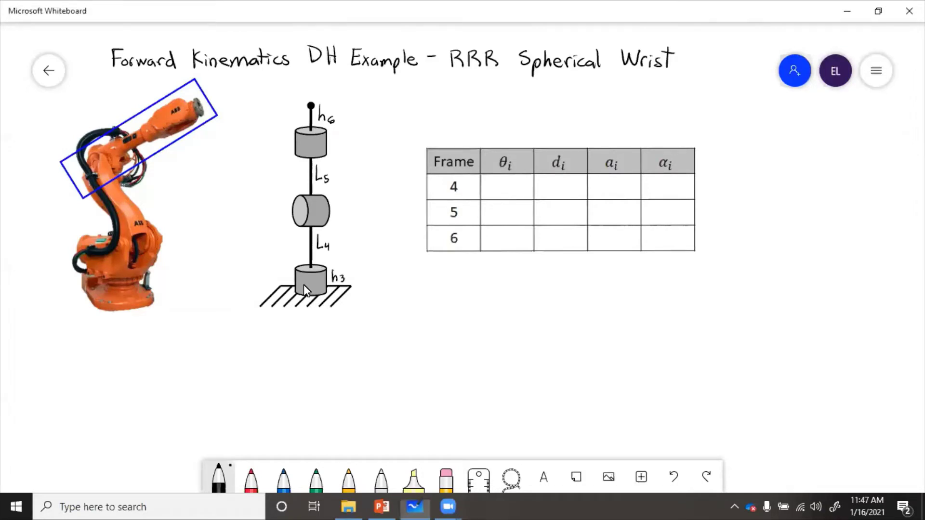
left_click(221, 239)
mouse_move(74, 336)
left_mouse_down()
mouse_move(74, 347)
mouse_move(77, 334)
mouse_move(87, 336)
left_mouse_up()
left_click_drag(91, 336, 156, 341)
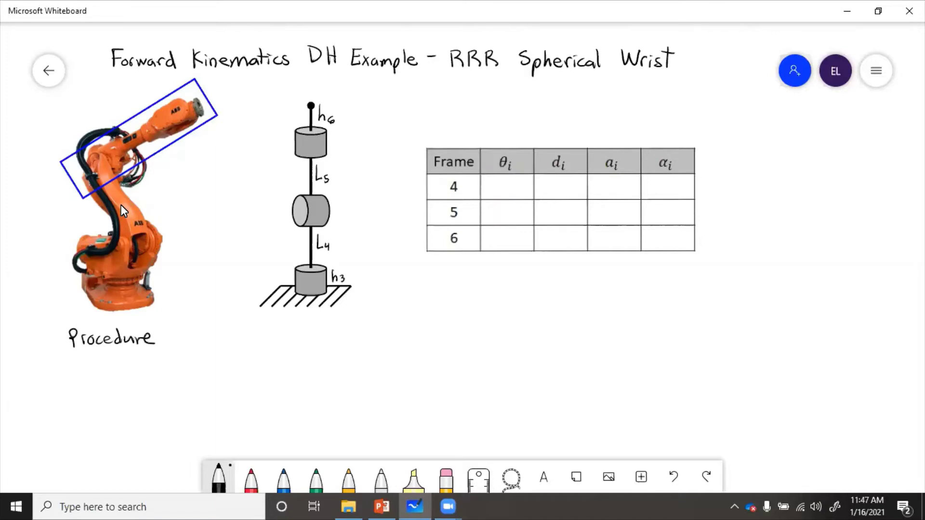
left_click_drag(58, 356, 172, 348)
Step: List step 1 'joint axes Zi' and step 2 'coord frames Xi'
left_click_drag(59, 367, 65, 381)
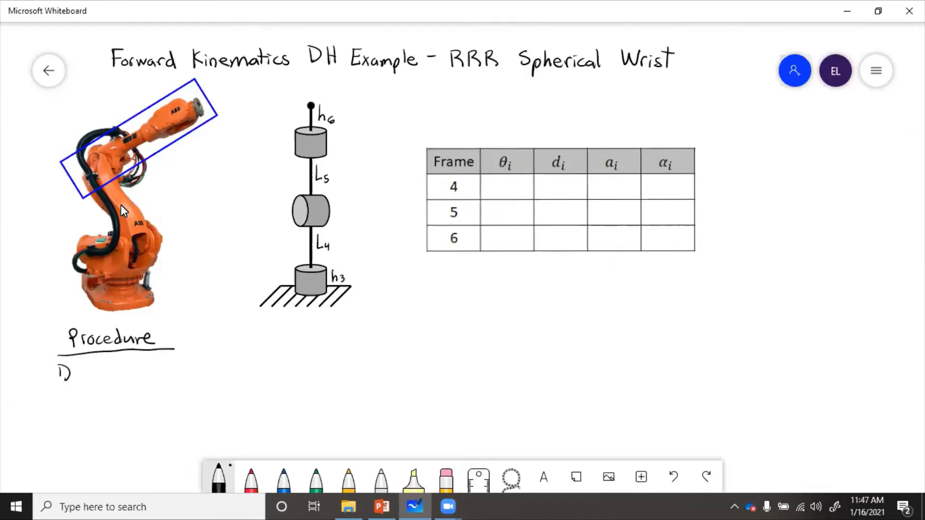
mouse_move(92, 374)
left_mouse_down()
mouse_move(85, 386)
mouse_move(101, 369)
left_mouse_up()
left_click_drag(104, 368, 117, 371)
mouse_move(121, 363)
left_mouse_down()
mouse_move(124, 377)
mouse_move(165, 380)
left_mouse_up()
mouse_move(182, 367)
left_mouse_down()
mouse_move(195, 366)
mouse_move(198, 380)
left_mouse_up()
left_click_drag(202, 375, 201, 378)
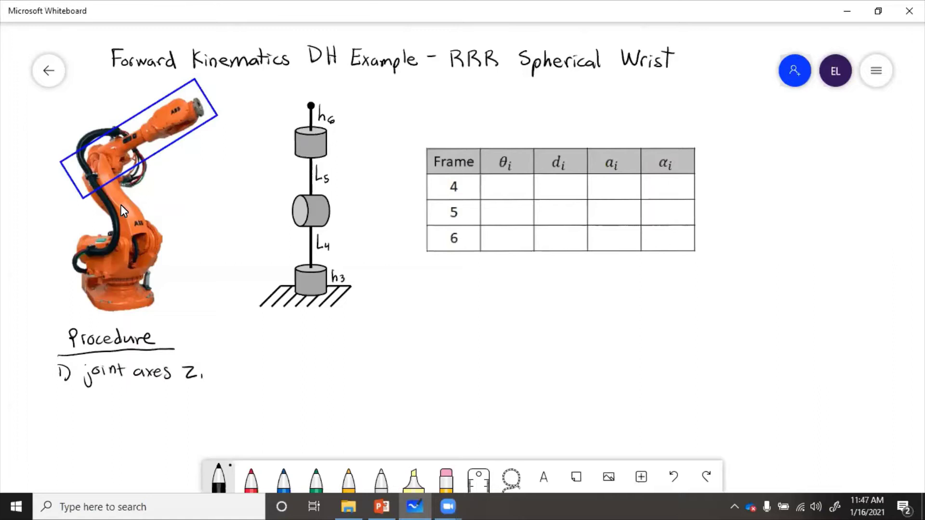
mouse_move(58, 396)
left_mouse_down()
mouse_move(69, 411)
mouse_move(108, 400)
left_mouse_up()
mouse_move(115, 405)
left_mouse_down()
mouse_move(119, 398)
mouse_move(122, 406)
left_mouse_up()
mouse_move(126, 392)
left_mouse_down()
mouse_move(128, 407)
mouse_move(174, 406)
left_mouse_up()
left_click_drag(176, 404, 222, 408)
left_click(221, 394)
Step: Add step 3 'DH table θ d a α' and step 4 'T_i^(i-1) → T_n^0'
left_click_drag(57, 422, 68, 441)
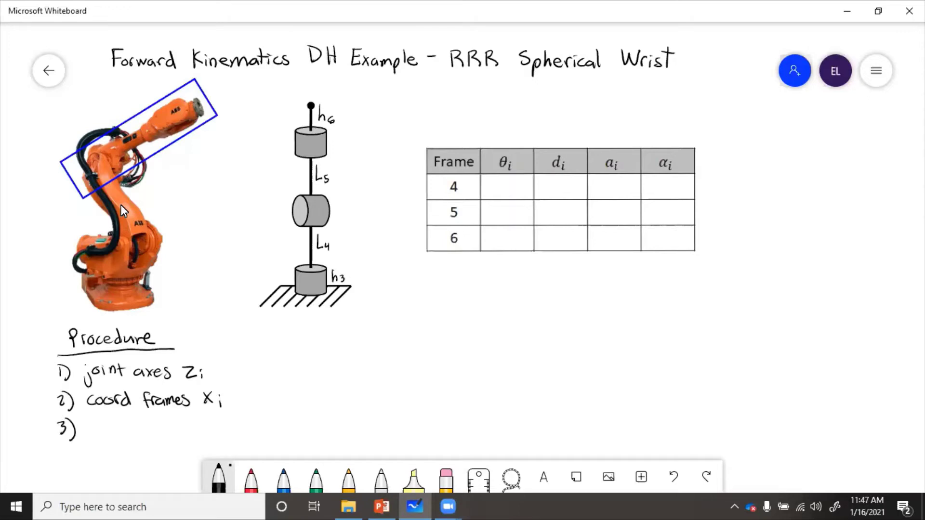
mouse_move(91, 418)
left_mouse_down()
mouse_move(91, 434)
mouse_move(101, 435)
left_mouse_up()
mouse_move(109, 419)
left_mouse_down()
mouse_move(109, 434)
mouse_move(127, 426)
left_mouse_up()
left_click_drag(134, 427, 135, 434)
left_click_drag(137, 421, 143, 429)
mouse_move(145, 419)
left_mouse_down()
mouse_move(147, 433)
mouse_move(184, 418)
left_mouse_up()
left_click_drag(177, 427, 250, 434)
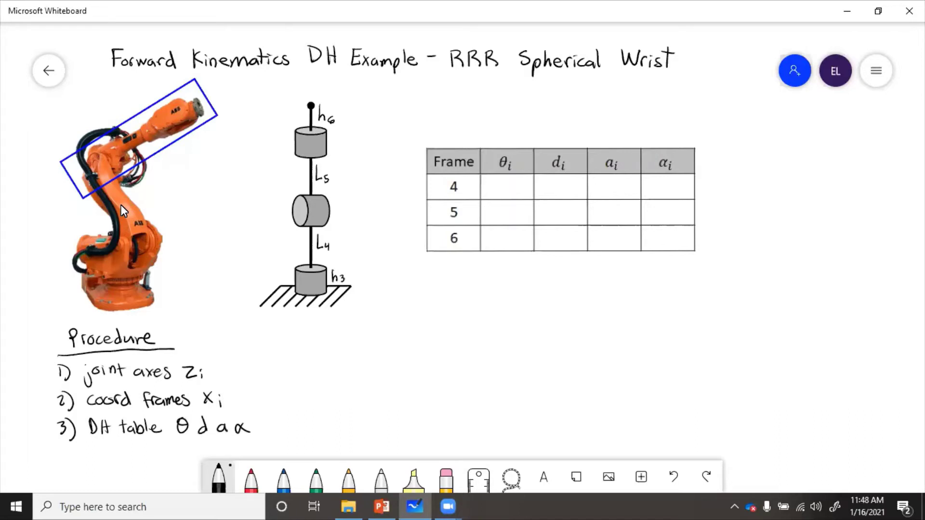
mouse_move(63, 449)
left_mouse_down()
mouse_move(73, 465)
mouse_move(88, 449)
mouse_move(89, 463)
mouse_move(95, 452)
mouse_move(98, 465)
mouse_move(112, 446)
left_mouse_up()
left_click_drag(115, 443, 134, 455)
mouse_move(127, 452)
left_mouse_down()
mouse_move(136, 455)
mouse_move(131, 462)
mouse_move(152, 464)
mouse_move(166, 450)
mouse_move(163, 466)
mouse_move(170, 446)
left_mouse_up()
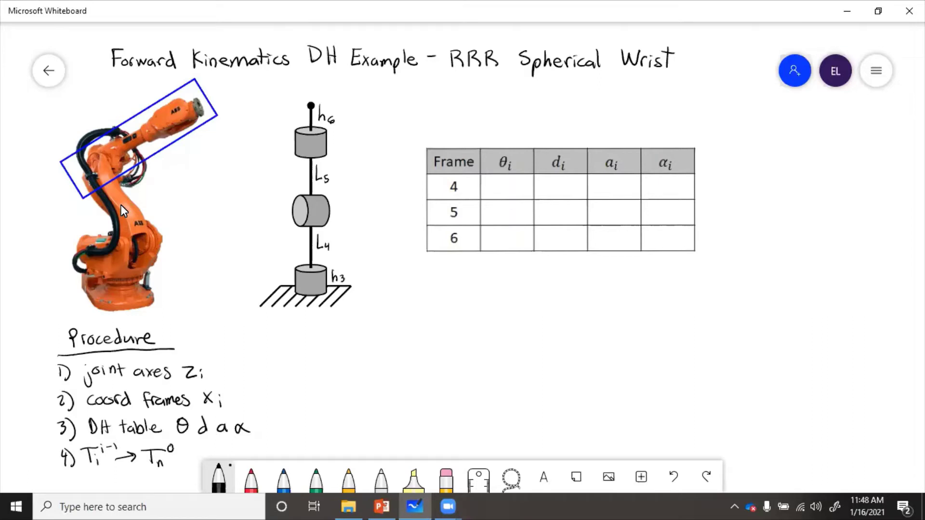
Step: In yellow, draw labelled z-axis arrows: Z3/Z4 up the base, Z5 through the middle cylinder, Z6 up the top rod
left_click(348, 478)
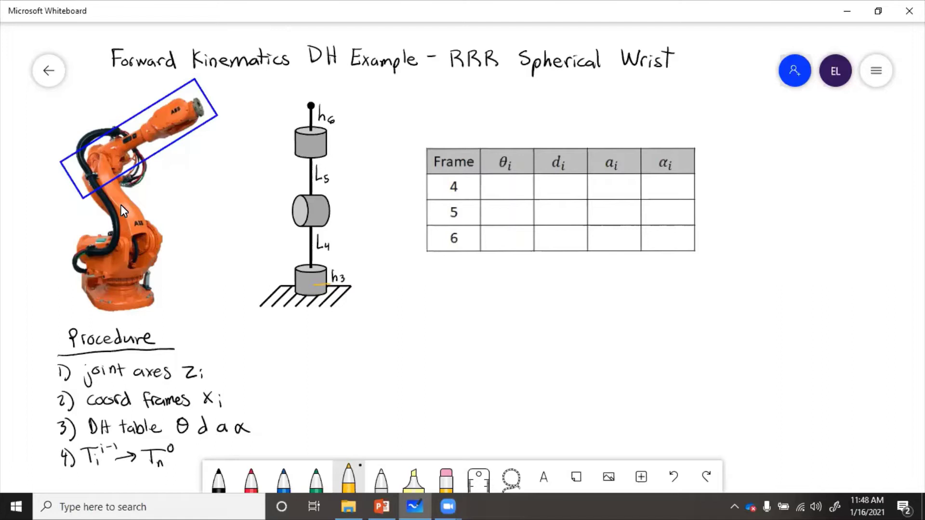
mouse_move(311, 241)
left_mouse_down()
mouse_move(311, 283)
mouse_move(323, 283)
mouse_move(307, 241)
mouse_move(314, 245)
mouse_move(287, 266)
left_mouse_up()
left_click_drag(289, 245, 294, 253)
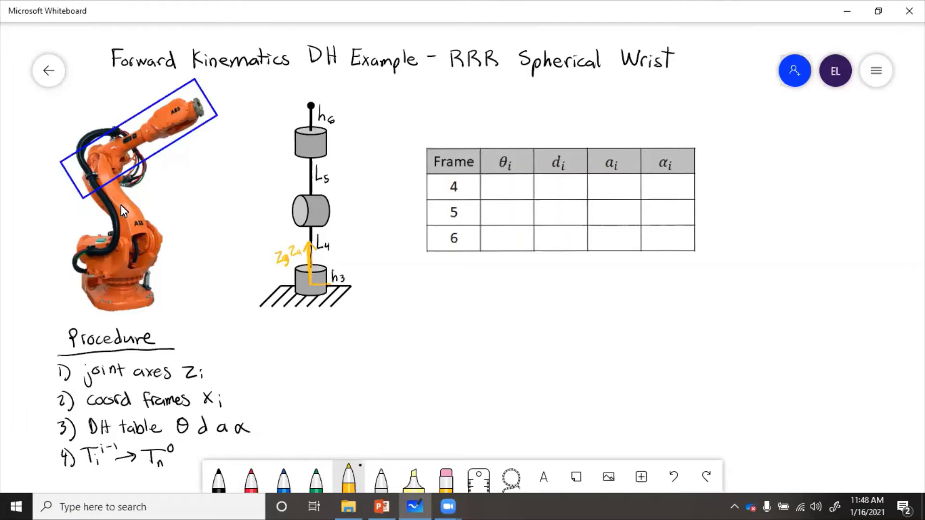
left_click_drag(293, 212, 278, 213)
mouse_move(282, 208)
left_mouse_down()
mouse_move(284, 219)
mouse_move(264, 214)
mouse_move(266, 225)
left_mouse_up()
mouse_move(311, 91)
left_mouse_down()
mouse_move(310, 131)
mouse_move(310, 75)
mouse_move(330, 92)
left_mouse_up()
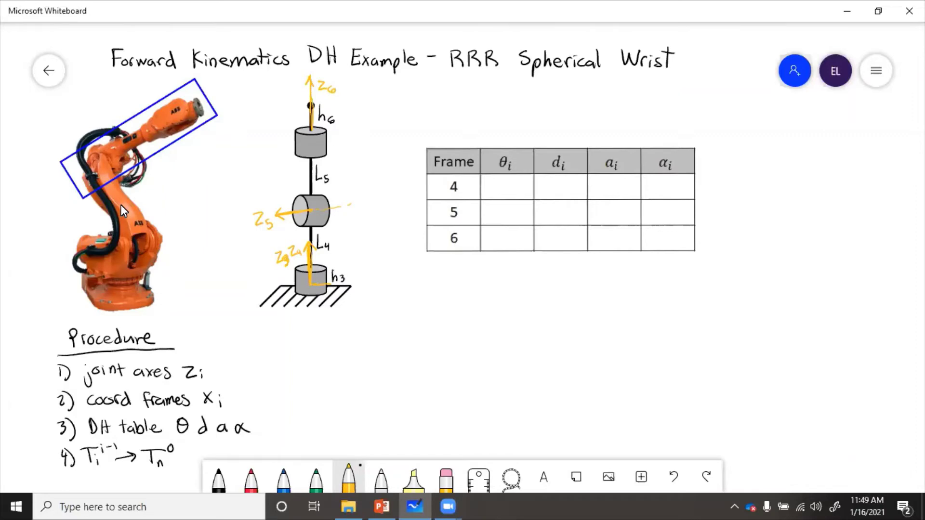
Step: Label the sketch's lower, middle and top cylinders j4, j5 and j6 in green
left_click(316, 478)
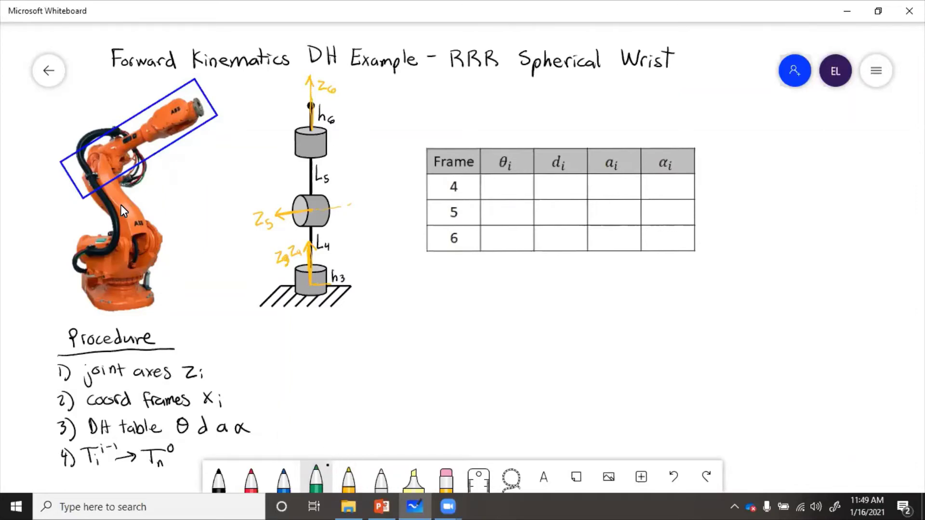
mouse_move(284, 274)
left_mouse_down()
mouse_move(281, 283)
mouse_move(291, 277)
left_mouse_up()
left_click_drag(332, 219, 336, 221)
mouse_move(333, 144)
left_mouse_down()
mouse_move(330, 154)
mouse_move(337, 147)
left_mouse_up()
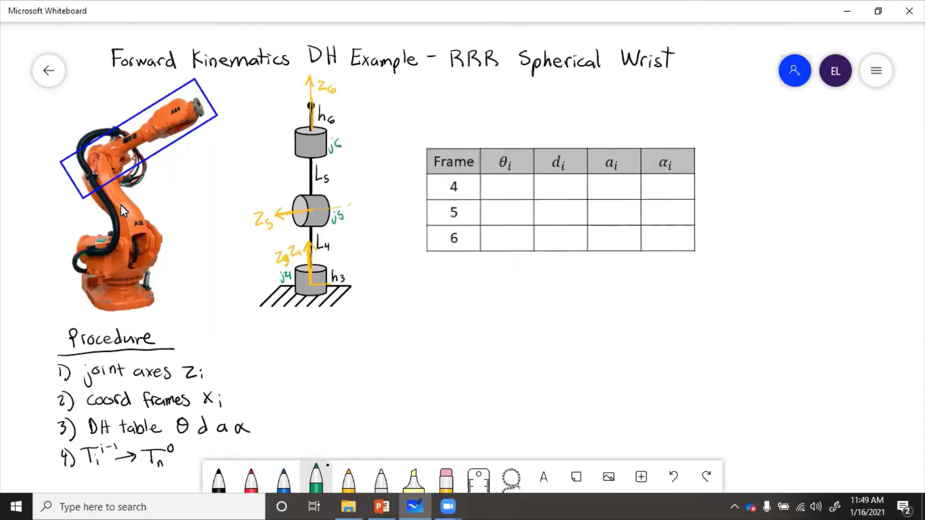
Step: Mark joints j4, j5 and j6 with arrows on the robot photo
mouse_move(99, 116)
left_mouse_down()
mouse_move(102, 144)
mouse_move(108, 136)
mouse_move(89, 121)
mouse_move(99, 113)
left_mouse_up()
mouse_move(166, 84)
left_mouse_down()
mouse_move(168, 104)
mouse_move(174, 97)
mouse_move(152, 95)
mouse_move(160, 85)
left_mouse_up()
left_click_drag(158, 76, 164, 75)
left_click_drag(204, 105, 237, 98)
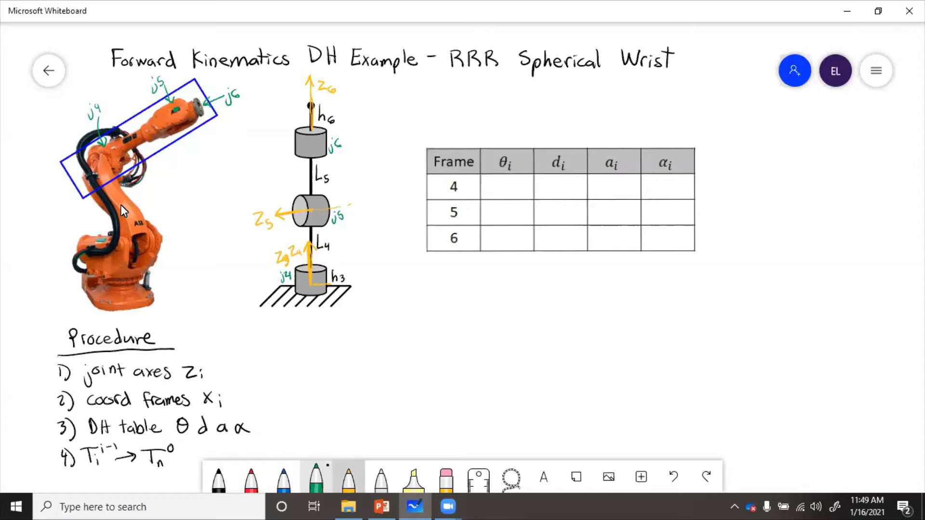
left_click(348, 477)
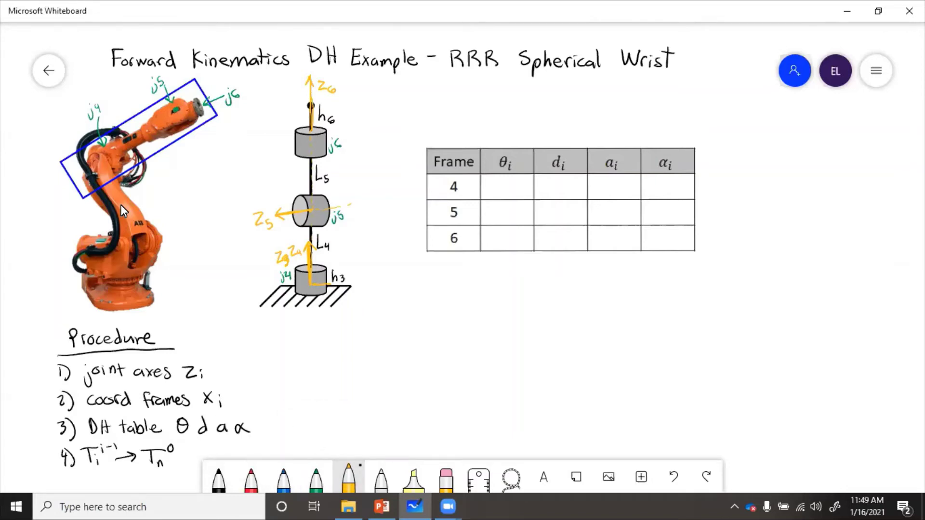
Step: Draw yellow x-axis arrows X3 and X4 at the base joint and X5 at the middle cylinder
mouse_move(311, 284)
left_mouse_down()
mouse_move(342, 319)
mouse_move(348, 334)
mouse_move(341, 335)
left_mouse_up()
left_click_drag(329, 278, 366, 302)
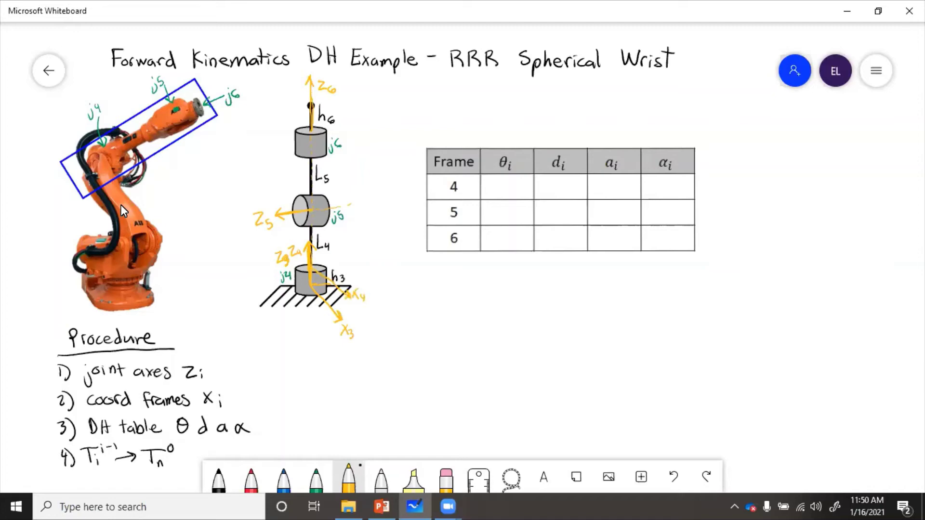
left_click_drag(332, 221, 355, 237)
Step: Draw the X6 axis from the top joint and switch to red ink
left_click_drag(319, 106, 358, 131)
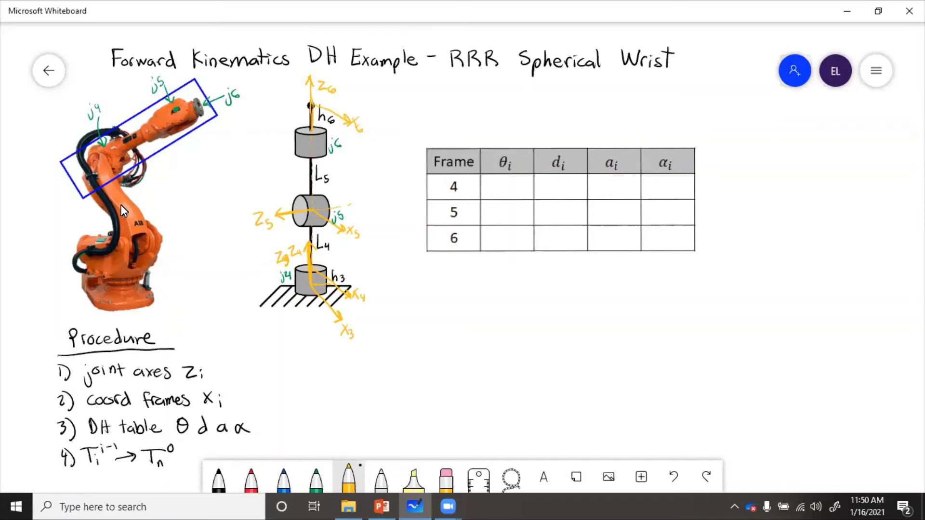
left_click(251, 479)
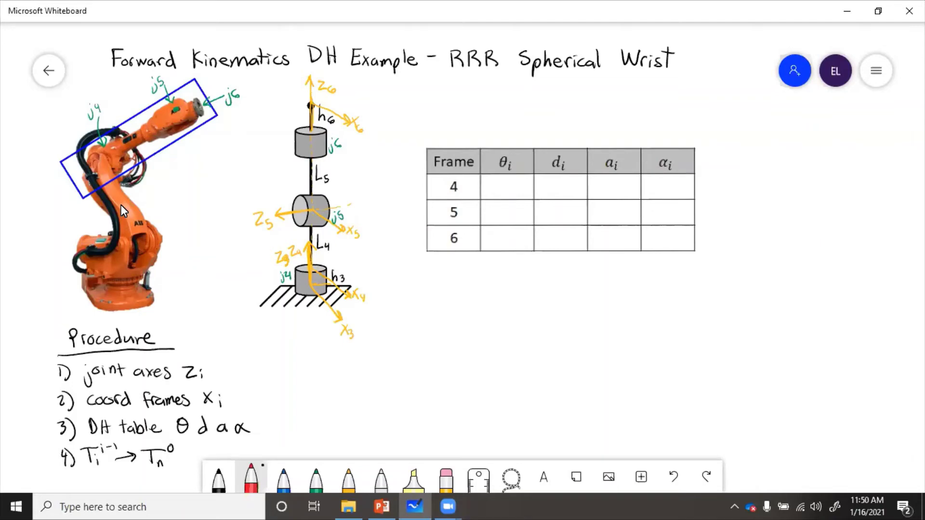
Step: Draw red rotation arrows θ4, θ5 and θ6 around the Z4, Z5 and Z6 axes
left_click_drag(303, 255, 342, 260)
left_click_drag(341, 257, 341, 263)
mouse_move(284, 204)
left_mouse_down()
mouse_move(291, 224)
mouse_move(274, 188)
mouse_move(281, 195)
left_mouse_up()
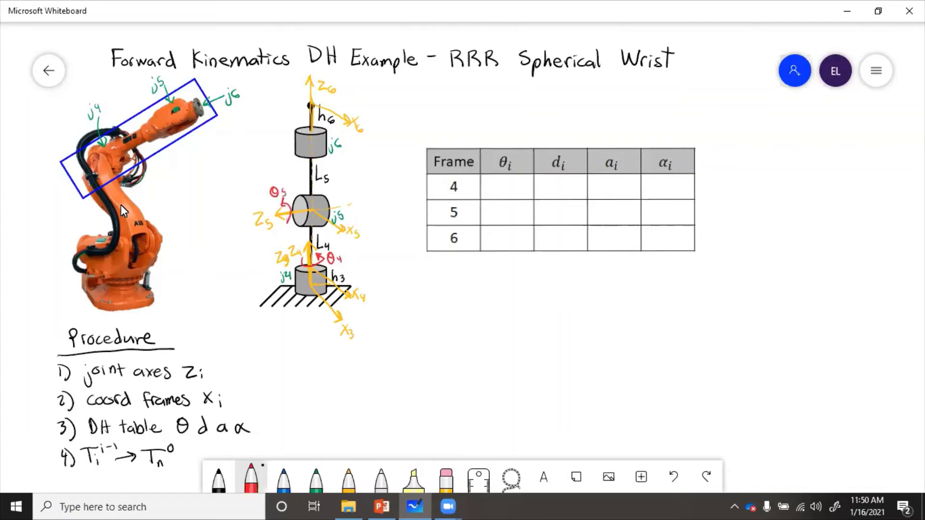
mouse_move(308, 113)
left_mouse_down()
mouse_move(318, 127)
mouse_move(322, 118)
mouse_move(291, 114)
mouse_move(299, 122)
left_mouse_up()
Step: Fill the DH table's θi column with θ4, θ5 and θ6 for frames 4–6
left_click_drag(501, 182, 512, 198)
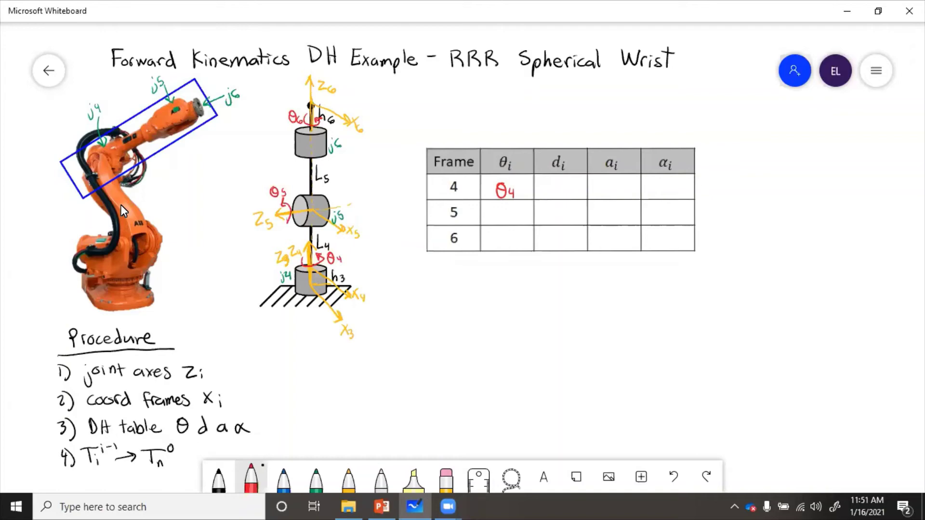
left_click_drag(502, 207, 507, 223)
left_click_drag(501, 233, 512, 248)
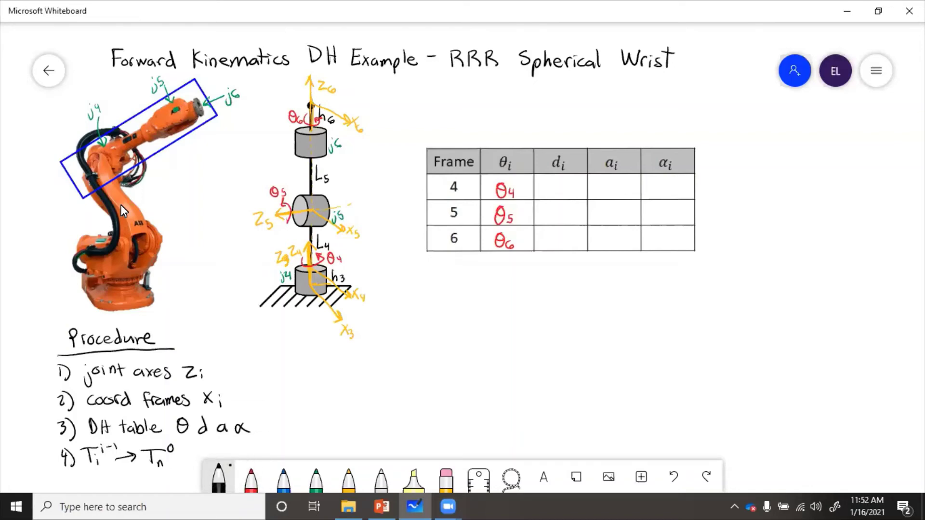
Step: Note column meanings: θi 'angle btw x's', di 'dist btw x's', ai 'dist btw z's', αi 'angle btw z's'
mouse_move(492, 122)
left_mouse_down()
mouse_move(517, 130)
mouse_move(484, 140)
mouse_move(520, 139)
left_mouse_up()
mouse_move(524, 137)
left_mouse_down()
mouse_move(521, 144)
mouse_move(556, 127)
left_mouse_up()
left_click_drag(556, 119, 556, 120)
left_click_drag(564, 121, 560, 126)
mouse_move(568, 116)
left_mouse_down()
mouse_move(569, 127)
mouse_move(542, 144)
mouse_move(548, 136)
left_mouse_up()
left_click_drag(550, 138, 572, 138)
left_click_drag(577, 138, 608, 127)
mouse_move(619, 117)
left_mouse_down()
mouse_move(593, 138)
mouse_move(628, 137)
left_mouse_up()
mouse_move(632, 136)
left_mouse_down()
mouse_move(657, 126)
mouse_move(669, 132)
left_mouse_up()
mouse_move(681, 118)
left_mouse_down()
mouse_move(686, 124)
mouse_move(651, 142)
mouse_move(685, 143)
left_mouse_up()
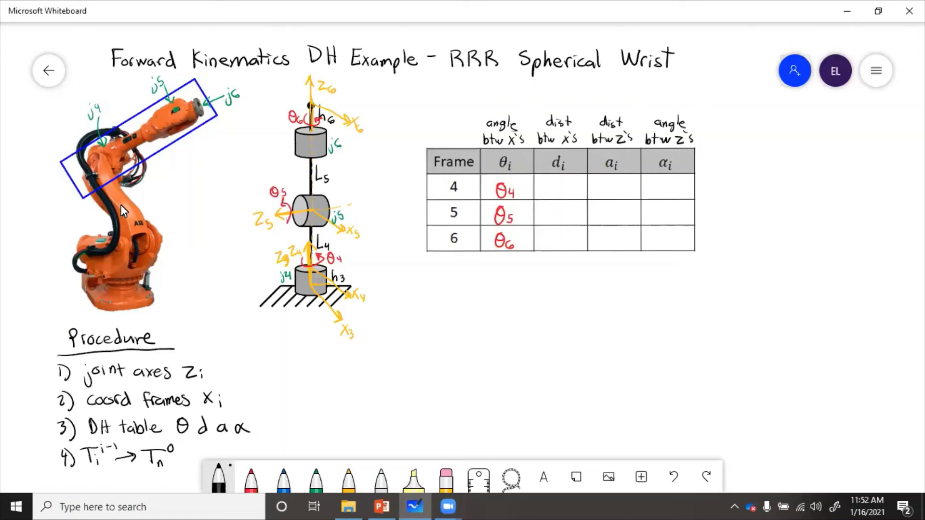
Step: Write h3, L4 and L5+h6 in black in the di cells for frames 4–6
left_click(284, 478)
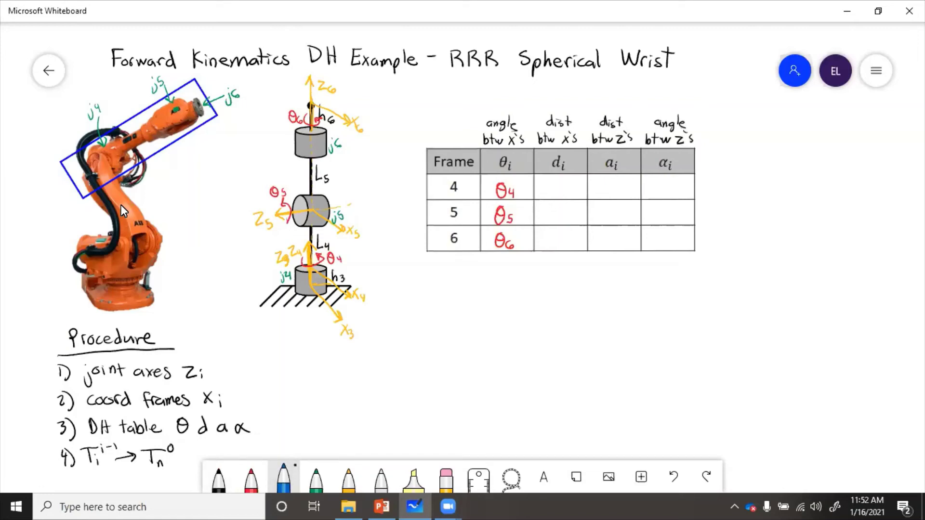
left_click(218, 478)
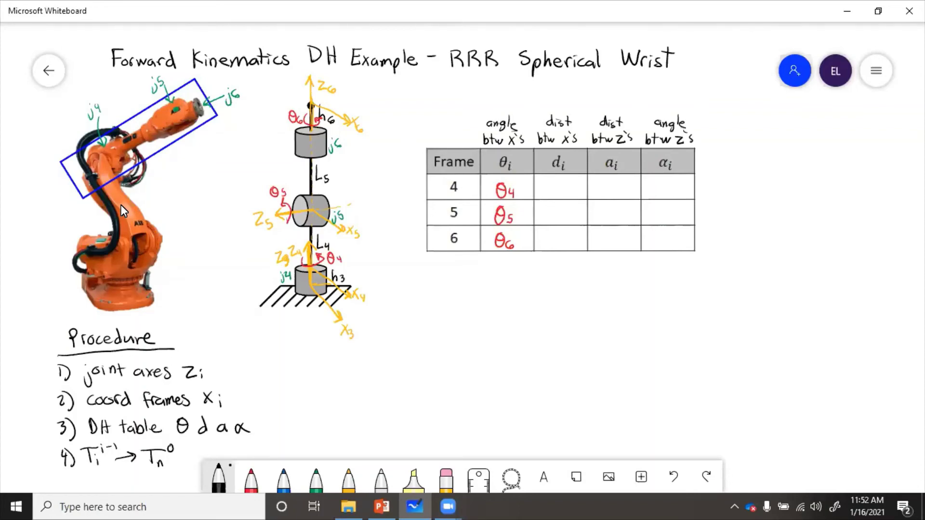
mouse_move(551, 179)
left_mouse_down()
mouse_move(551, 196)
mouse_move(564, 197)
left_mouse_up()
left_click_drag(552, 206, 560, 219)
left_click_drag(559, 213, 564, 218)
mouse_move(541, 230)
left_mouse_down()
mouse_move(538, 247)
mouse_move(574, 244)
left_mouse_up()
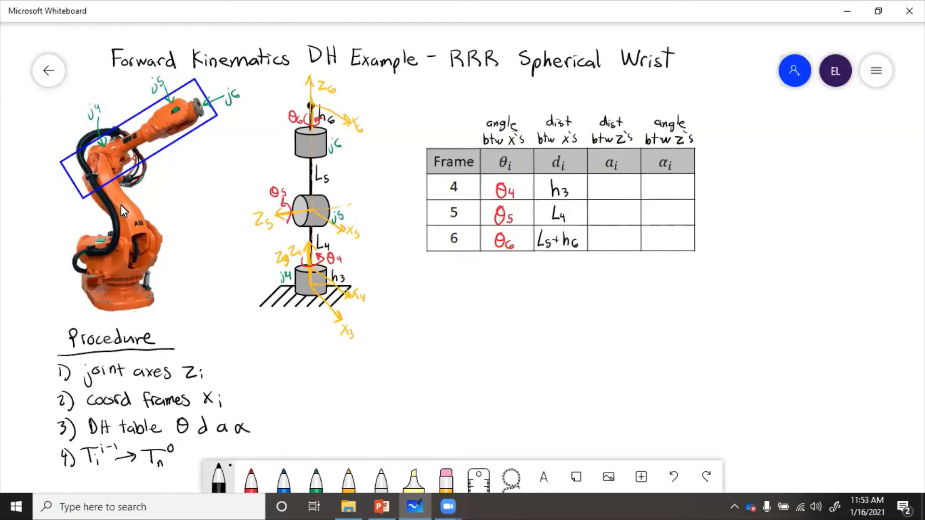
left_click(348, 479)
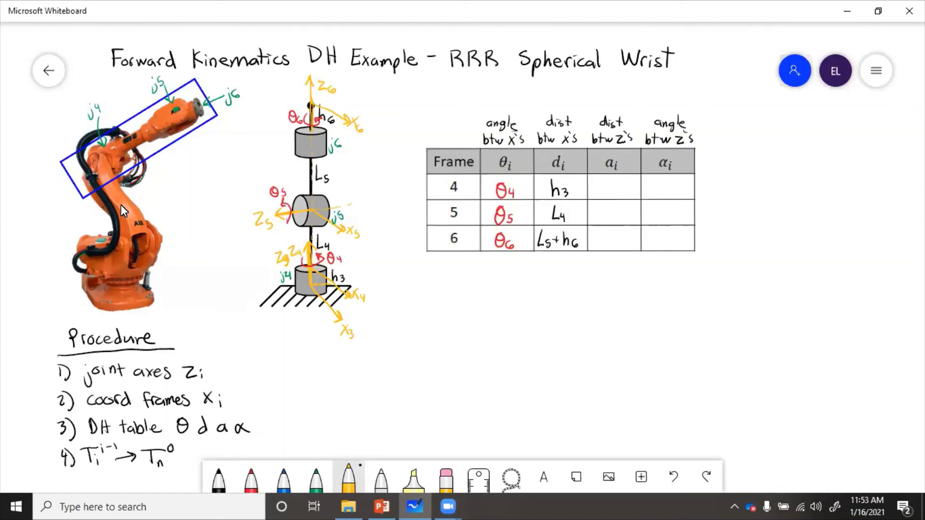
Step: Fill ai with 0s and αi with 0, π/2, −π/2, then paste the transformation matrix below
left_click_drag(609, 182, 607, 234)
left_click_drag(666, 182, 668, 183)
left_click_drag(656, 209, 678, 220)
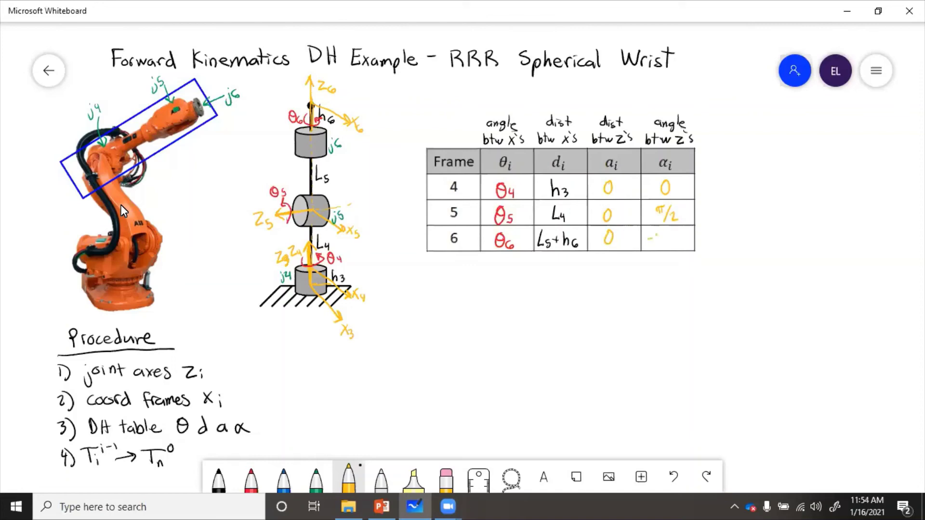
mouse_move(656, 233)
left_mouse_down()
mouse_move(666, 231)
mouse_move(676, 248)
left_mouse_up()
key("ctrl+v")
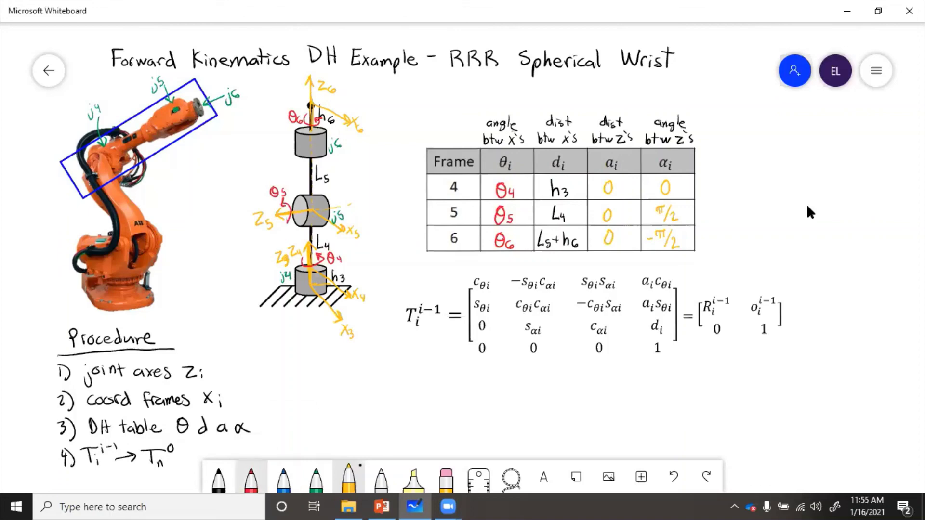
Step: Handwrite T6^3 = T4^3 * T5^4 * T6^5 under the matrix and write DH beside the table
left_click(218, 477)
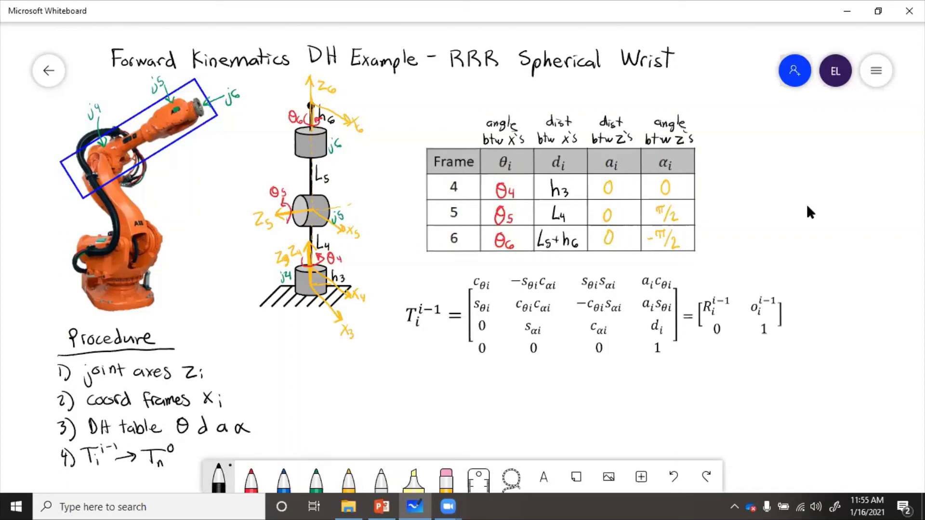
mouse_move(338, 391)
left_mouse_down()
mouse_move(339, 408)
mouse_move(348, 388)
left_mouse_up()
mouse_move(347, 403)
left_mouse_down()
mouse_move(374, 396)
mouse_move(397, 406)
mouse_move(405, 387)
mouse_move(410, 411)
mouse_move(417, 388)
left_mouse_up()
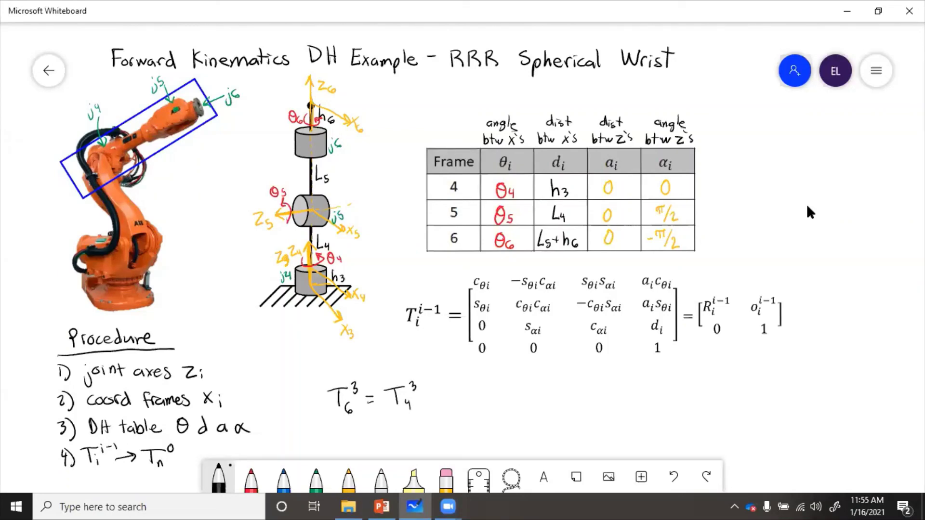
mouse_move(422, 396)
left_mouse_down()
mouse_move(429, 405)
mouse_move(434, 398)
left_mouse_up()
left_click_drag(440, 387, 441, 406)
mouse_move(429, 387)
left_mouse_down()
mouse_move(451, 387)
mouse_move(447, 410)
mouse_move(458, 393)
left_mouse_up()
mouse_move(464, 396)
left_mouse_down()
mouse_move(480, 403)
mouse_move(491, 387)
mouse_move(490, 407)
mouse_move(496, 391)
left_mouse_up()
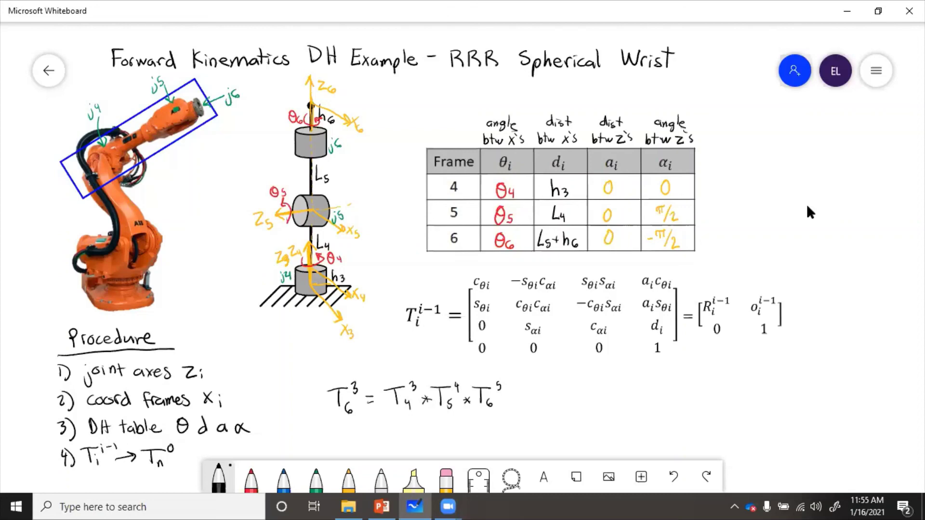
mouse_move(748, 153)
left_mouse_down()
mouse_move(748, 167)
mouse_move(765, 167)
left_mouse_up()
left_click(779, 167)
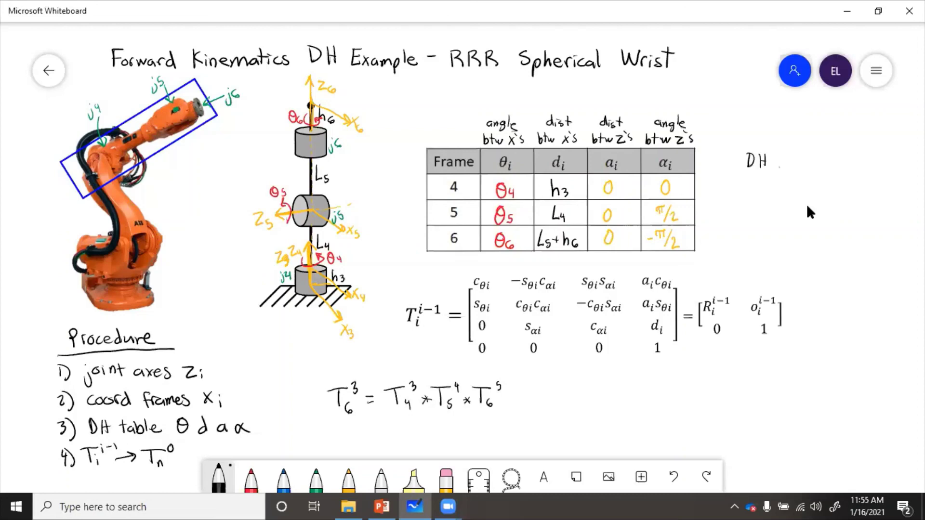